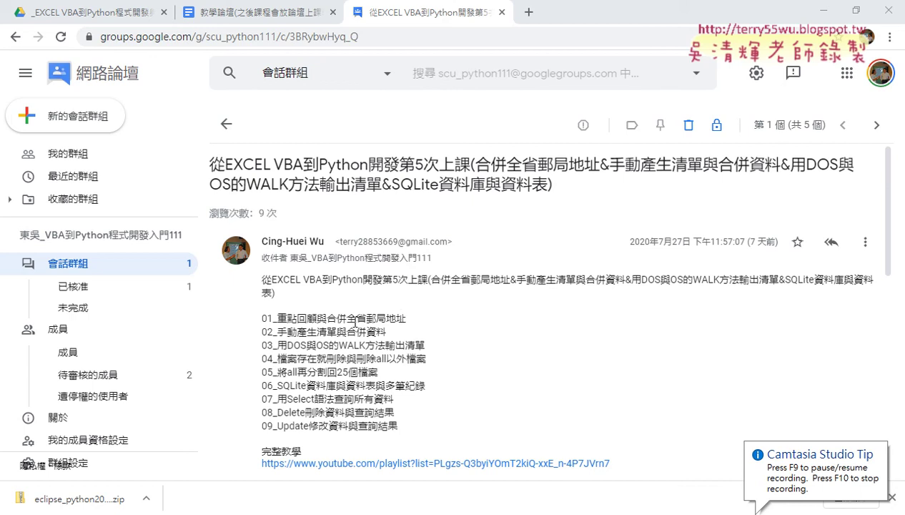
Step: Highlight 合併全省郵局地址 in topic 01, then 合併資料 in topic 02 of the post
scroll(351, 318, "down", 1)
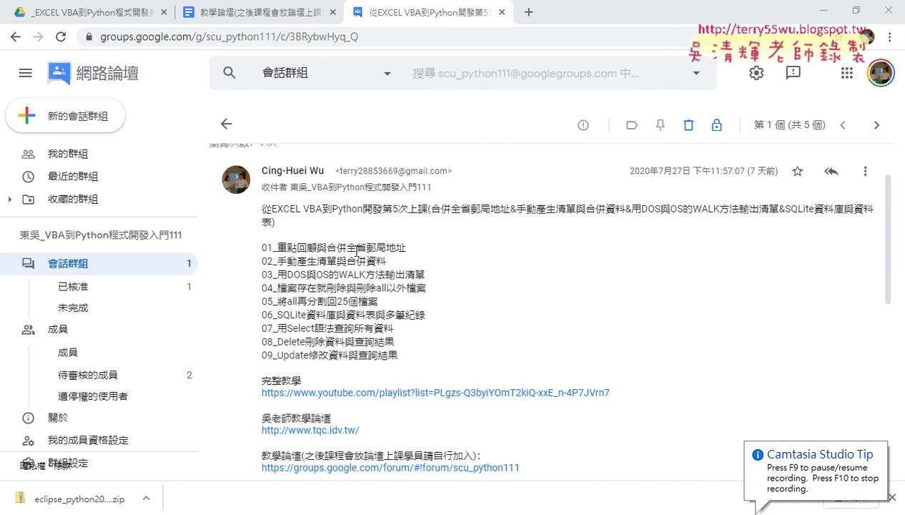
left_click_drag(330, 247, 406, 248)
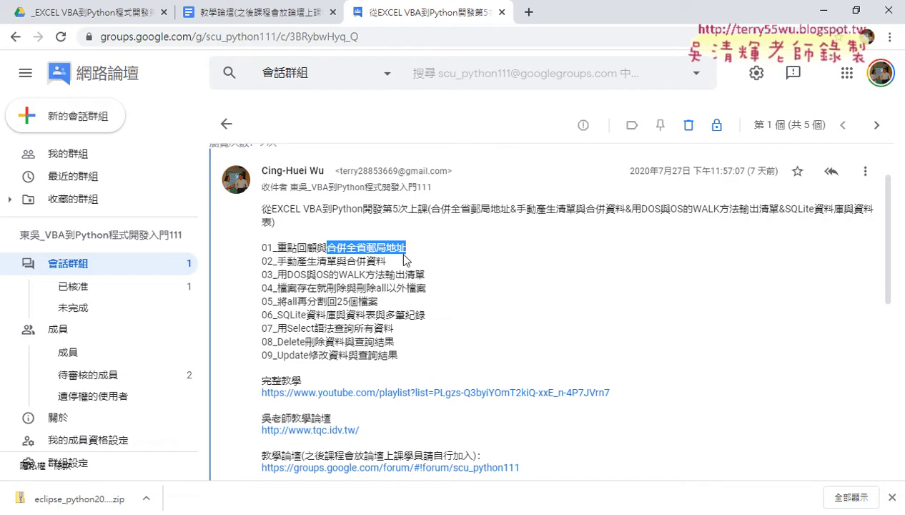
left_click_drag(347, 261, 387, 262)
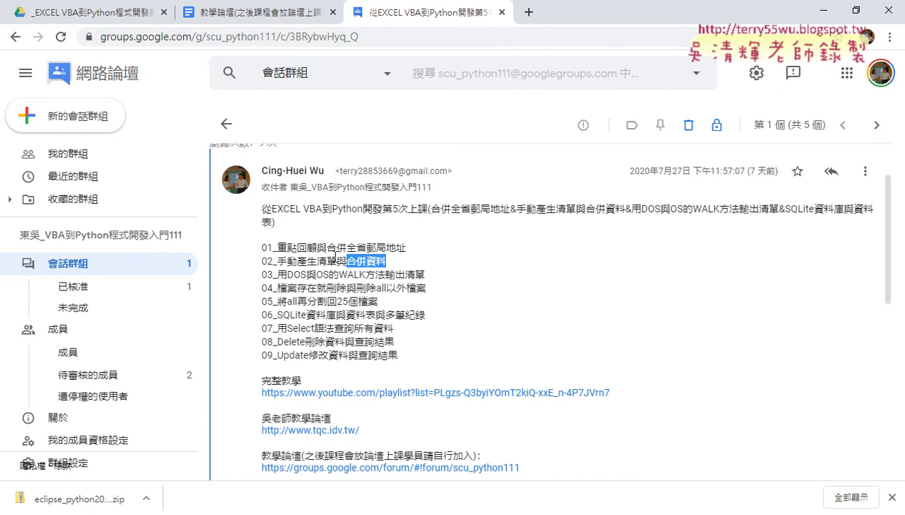
Step: Select OS的WALK方法 in topic 03 of the lesson post
left_click_drag(316, 275, 384, 276)
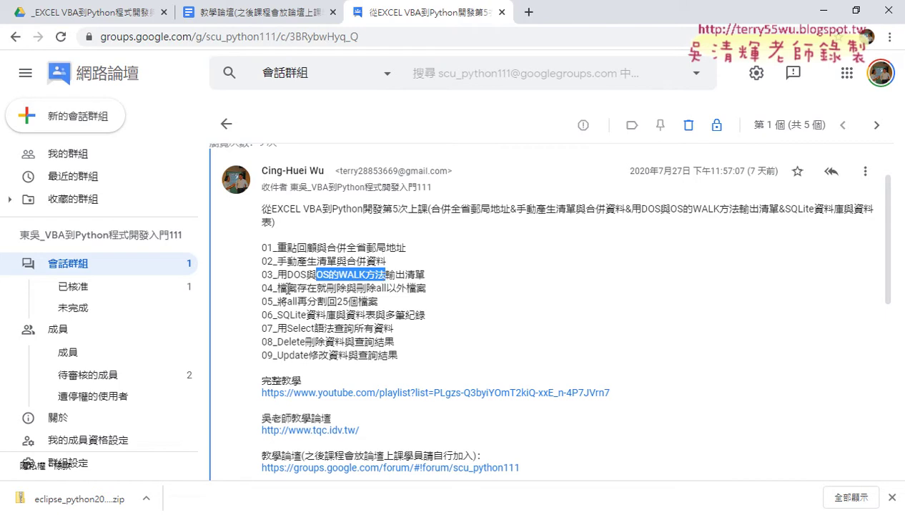
Step: Select the opening words of topic 04 in the lesson post
left_click_drag(277, 287, 346, 290)
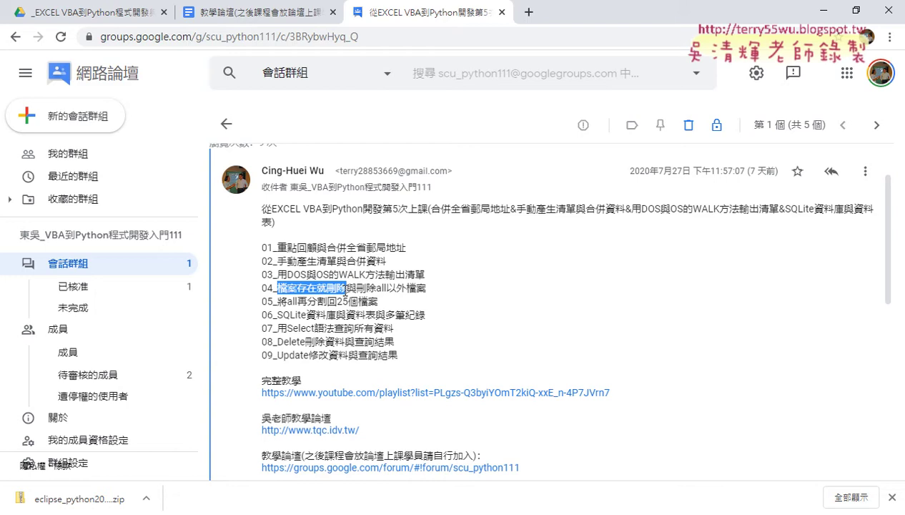
Step: Extend the topic 04 selection to cover 檔案存在就刪除
left_click_drag(345, 291, 352, 293)
Step: Re-highlight 檔案存在就刪除 in topic 04, then clear the selection
left_click(308, 287)
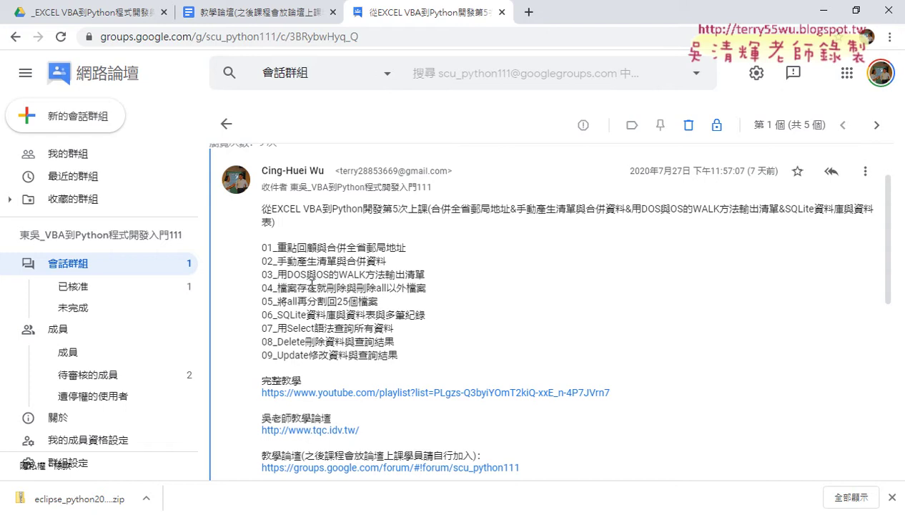
left_click_drag(346, 287, 278, 289)
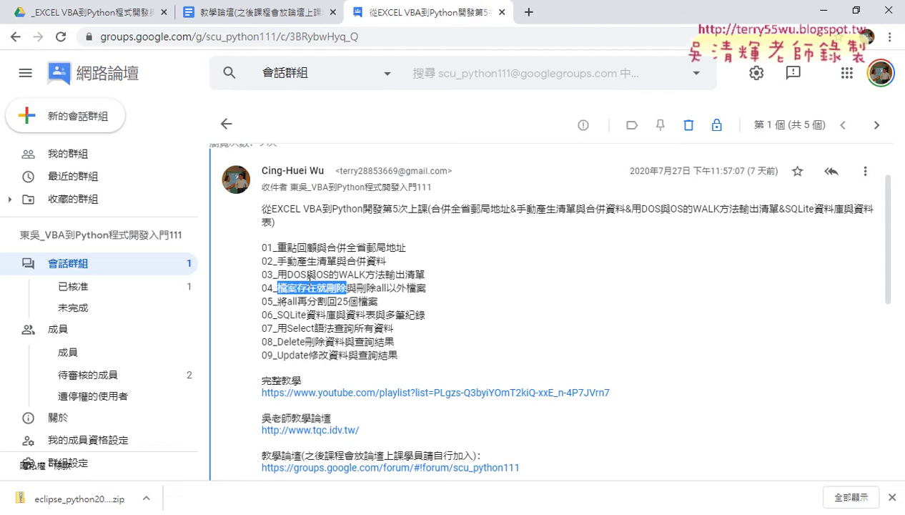
left_click(365, 289)
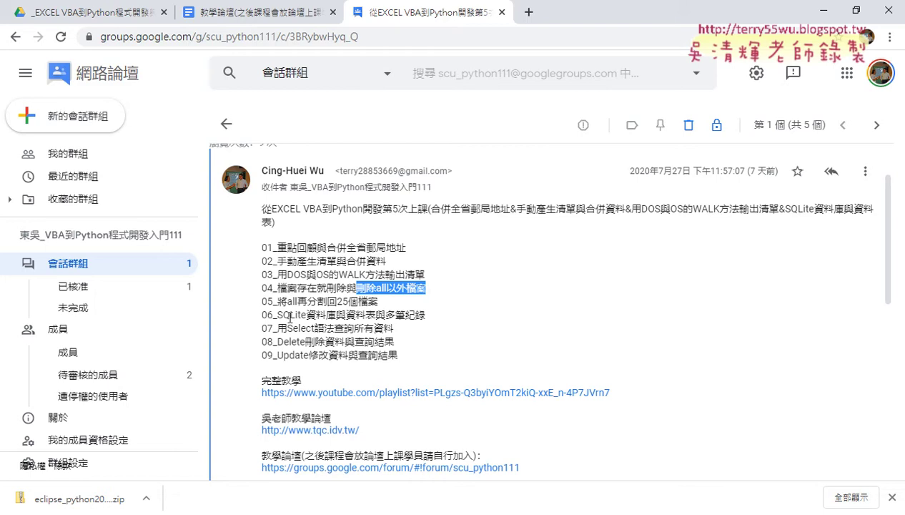
Step: Select SQLite資料庫 in topic 06 of the lesson post
left_click_drag(277, 314, 299, 315)
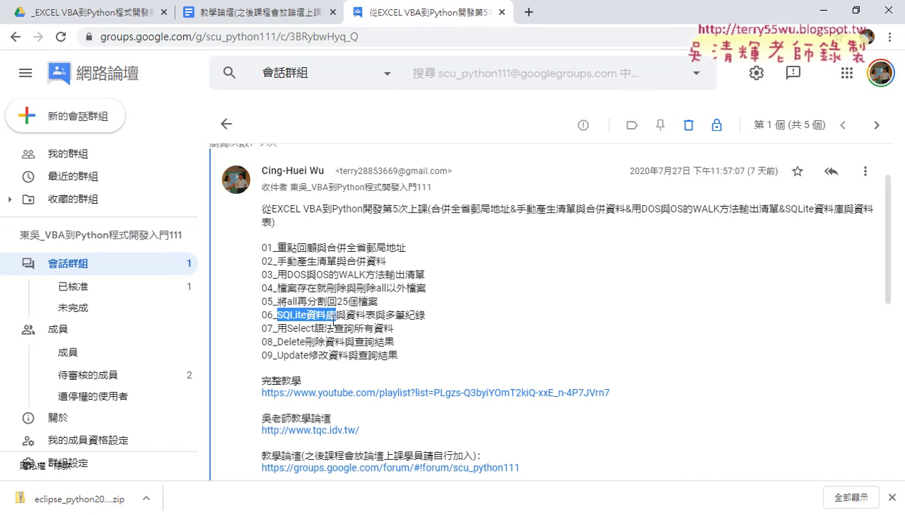
Step: Highlight the Select語法 topic in line 07, then Delete刪除 in line 08
left_click_drag(287, 328, 335, 328)
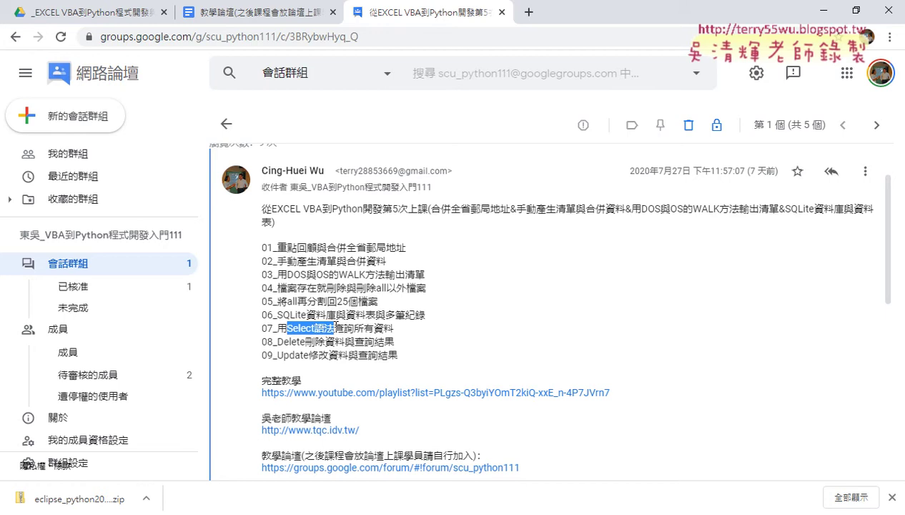
mouse_move(278, 342)
left_mouse_down()
mouse_move(326, 342)
mouse_move(328, 355)
left_mouse_up()
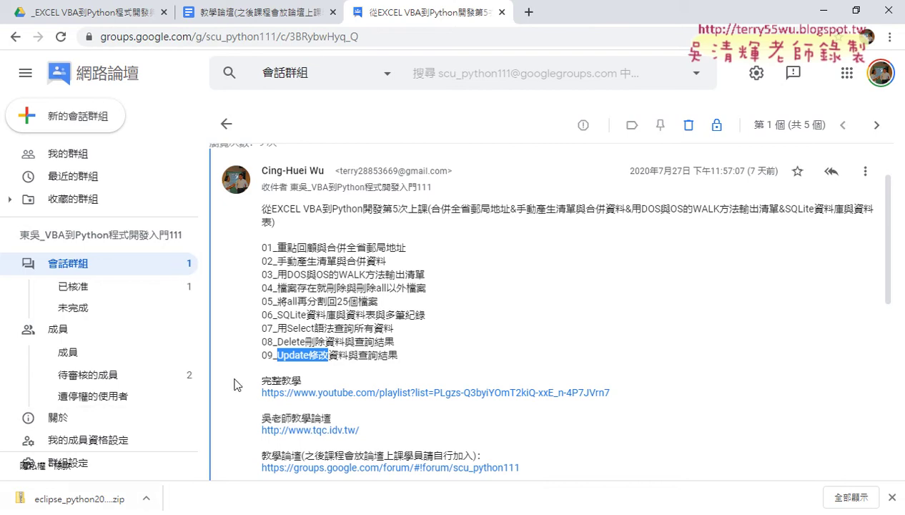
Step: In Google Drive, open 01_安裝環境 > eclipse_python懶人包 and download eclipse_python2019.zip
left_click(126, 14)
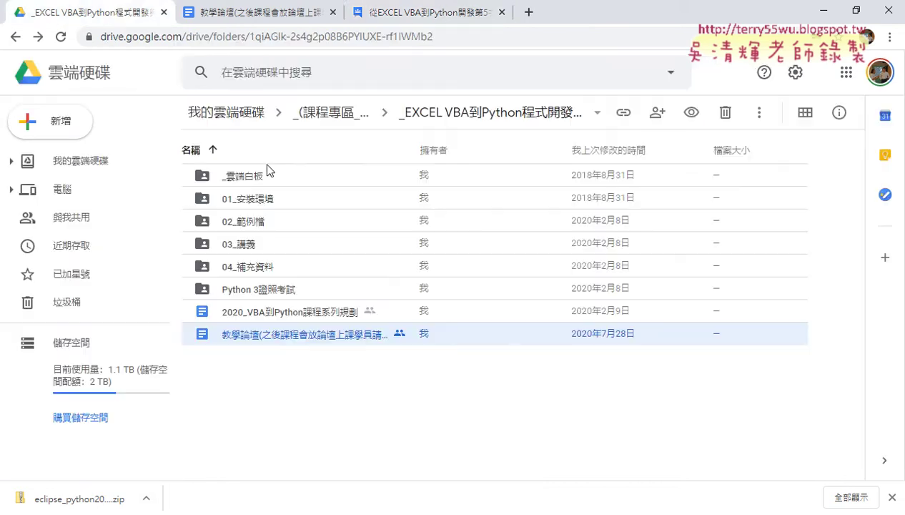
double_click(267, 199)
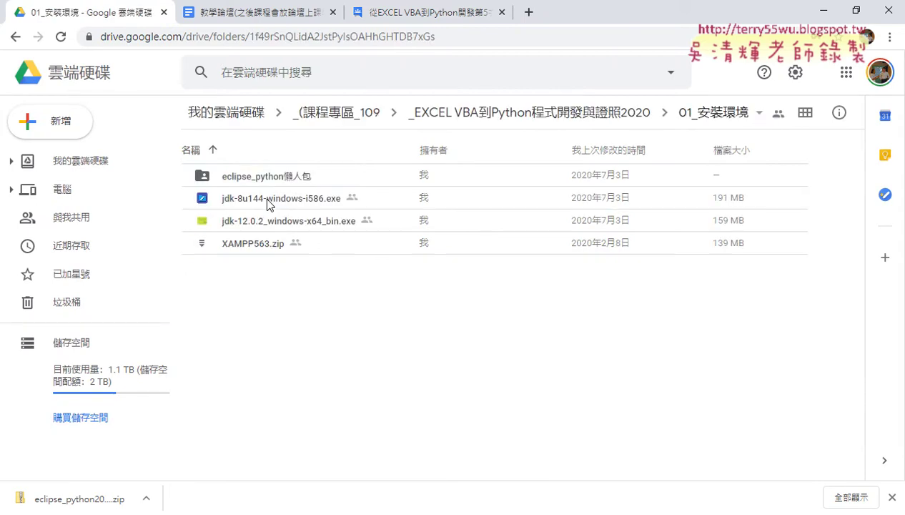
double_click(289, 177)
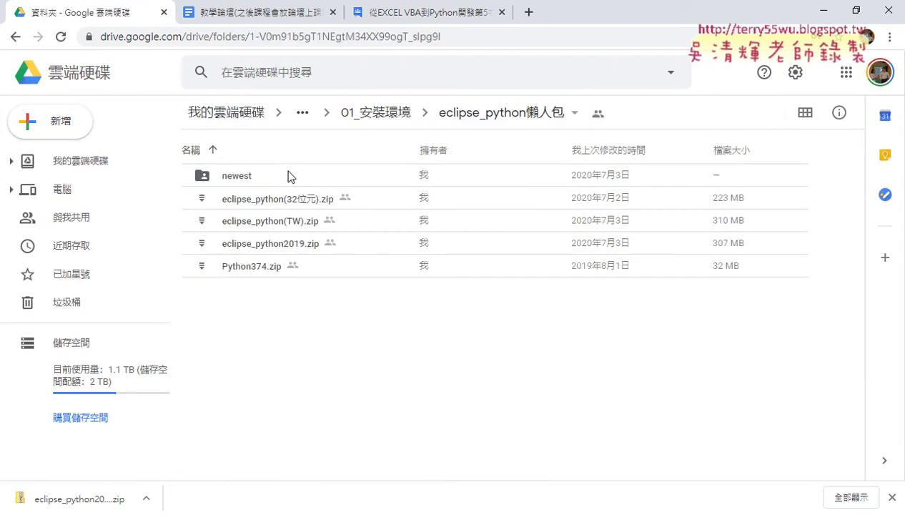
left_click(297, 246)
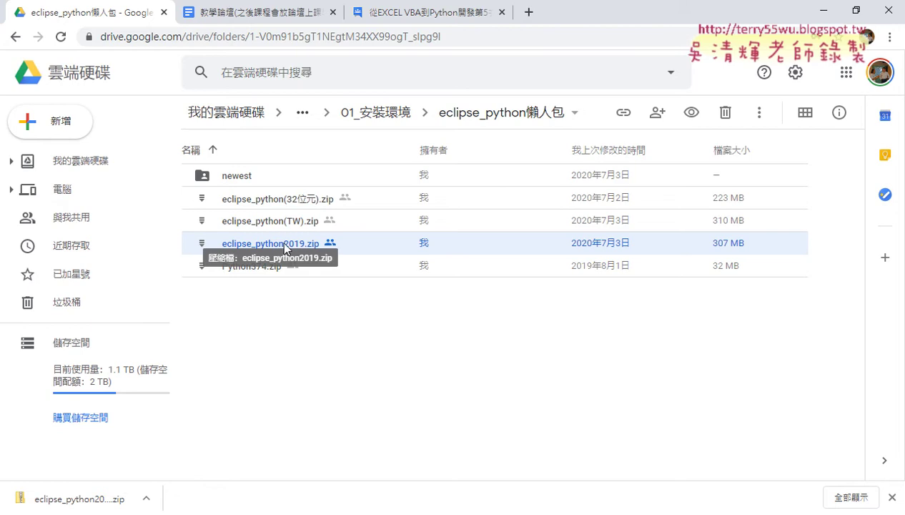
Step: Show the downloaded zip in its folder and drag it onto drive D:
left_click(147, 498)
left_click(188, 448)
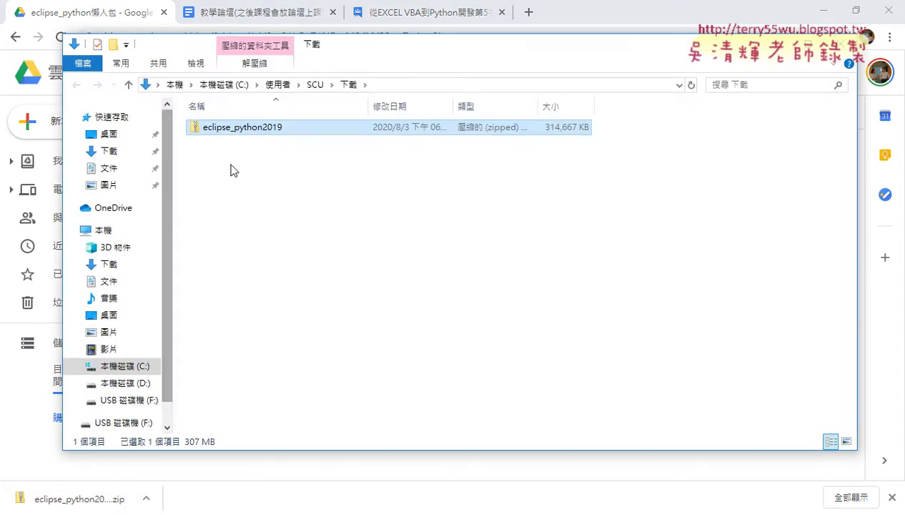
left_click_drag(218, 127, 133, 386)
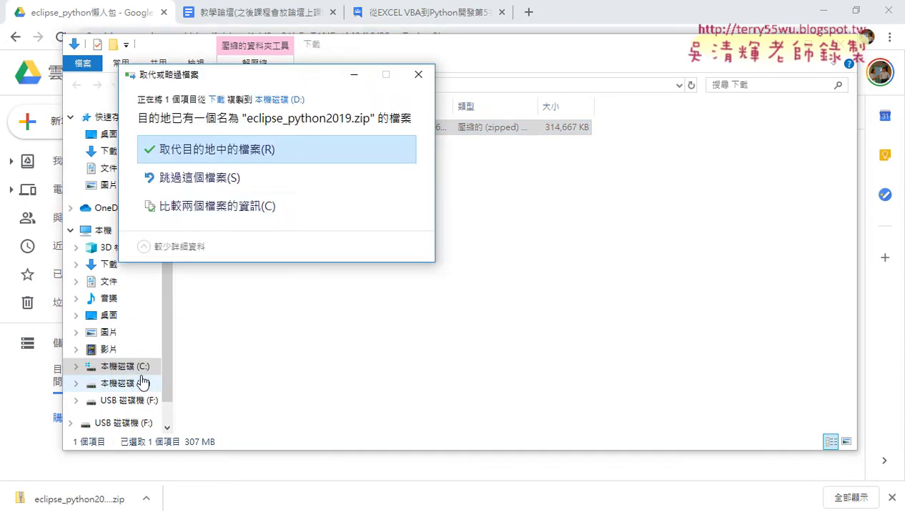
Step: Replace the older zip on drive D: and list D:'s contents
left_click(218, 149)
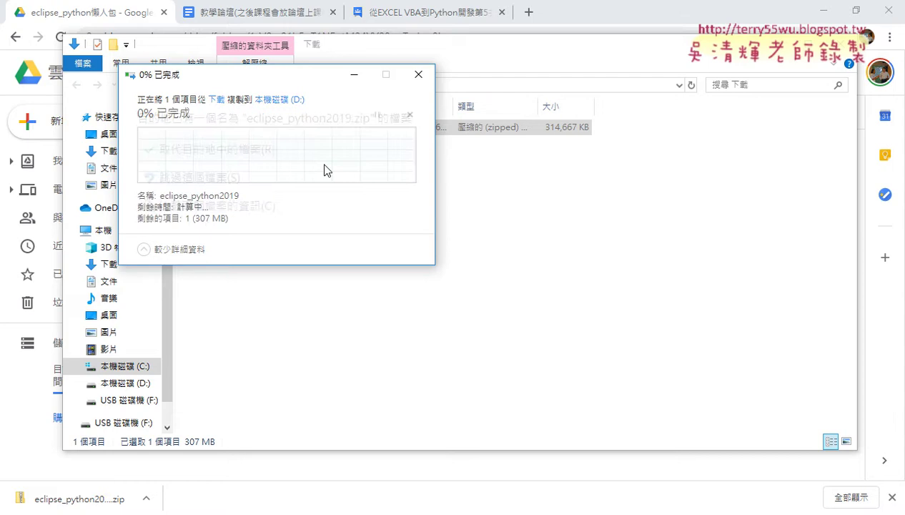
left_click(129, 383)
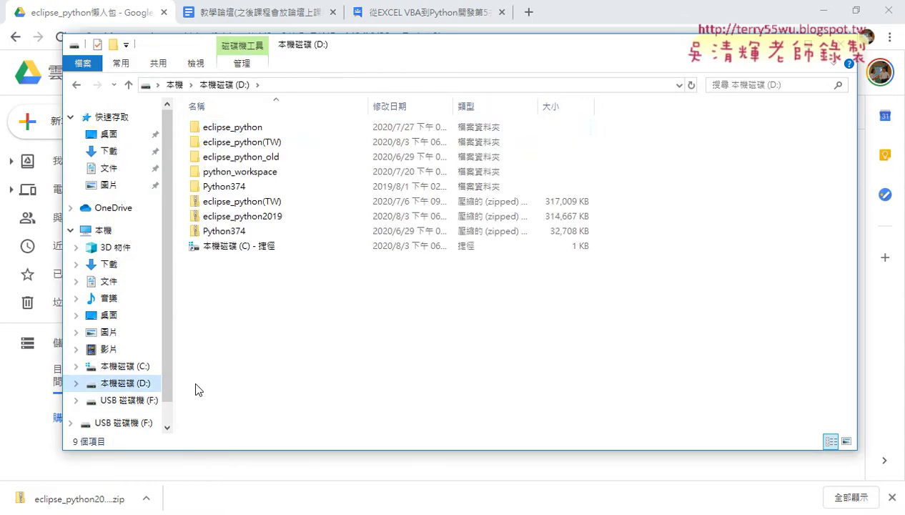
Step: Rename the eclipse_python folder to eclipse_python_old2, declining the merge with eclipse_python_old
left_click(236, 129)
left_click(259, 129)
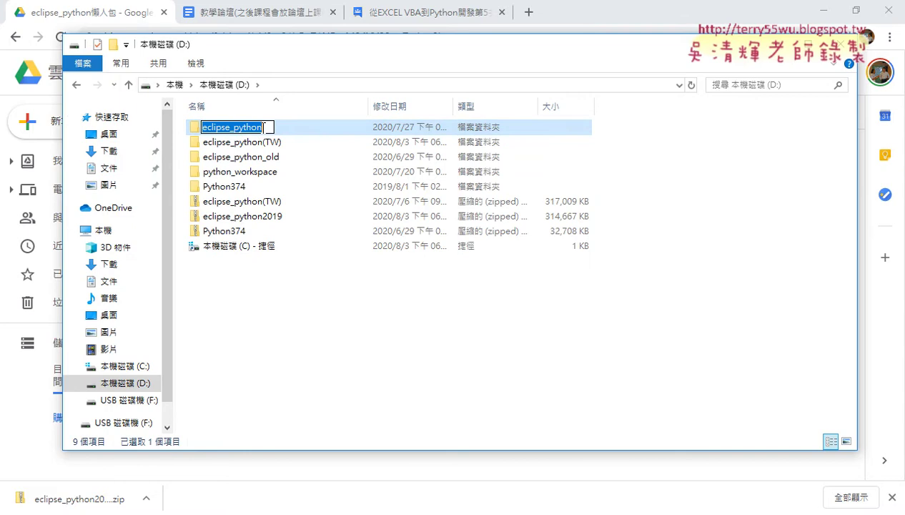
type("_")
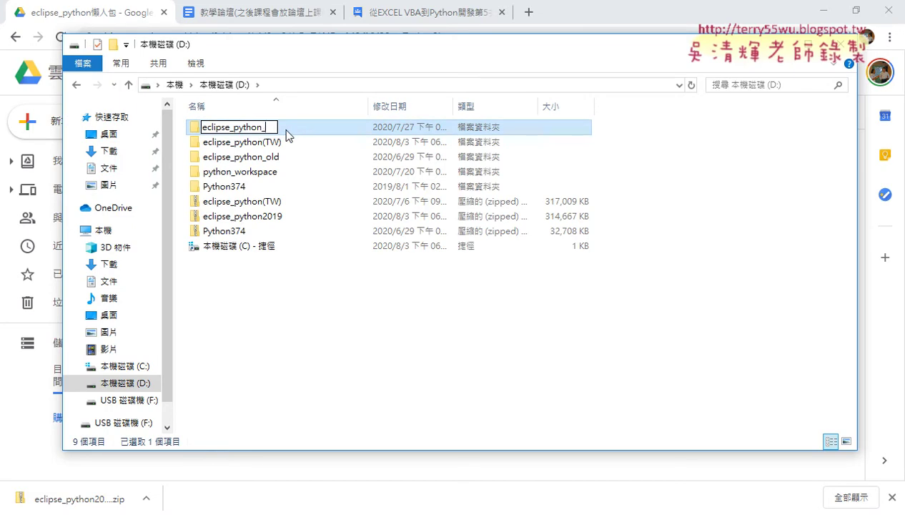
type("ㄉ")
key("BackSpace")
type("old")
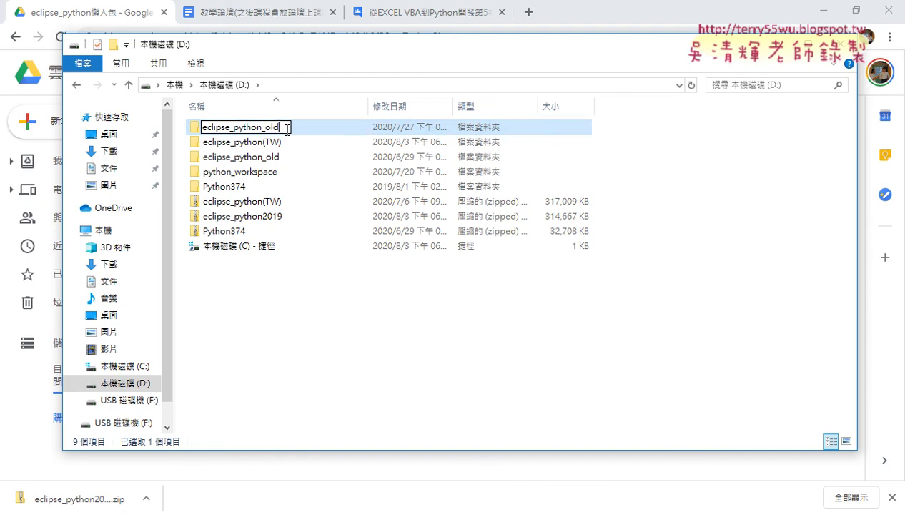
key("Return")
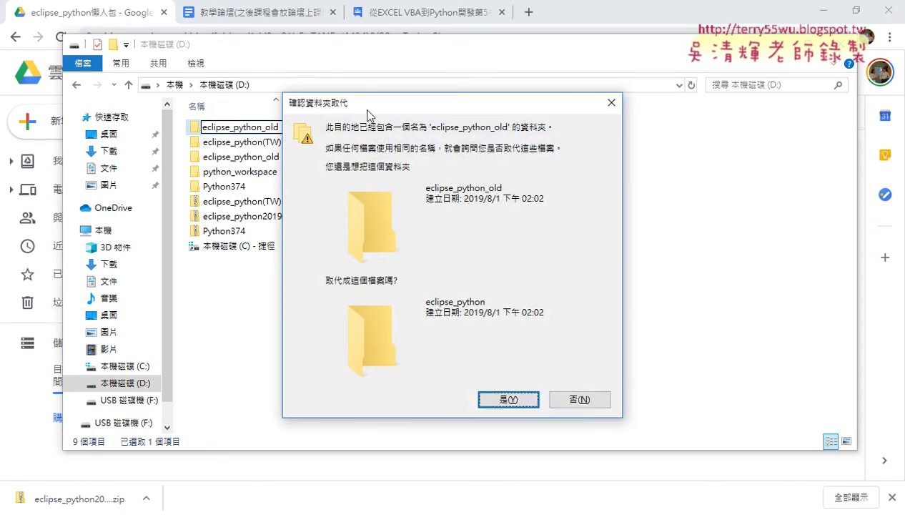
left_click(576, 400)
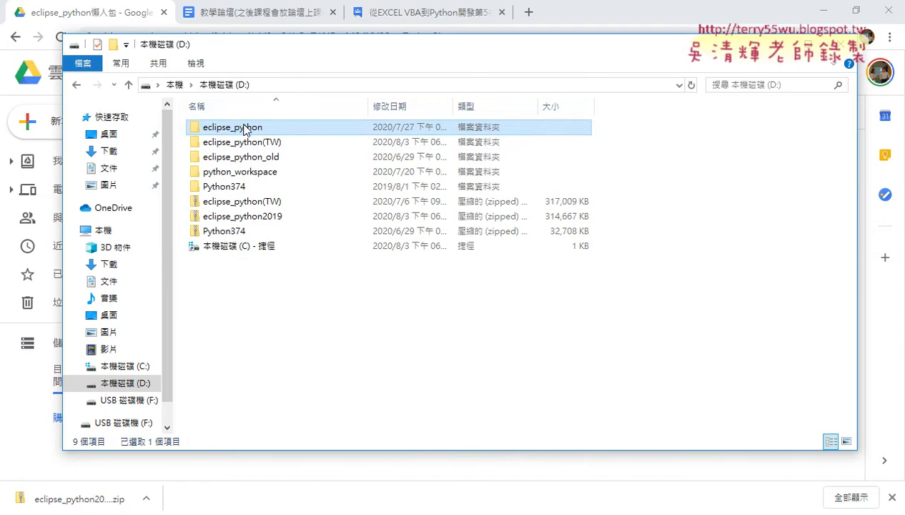
left_click(263, 127)
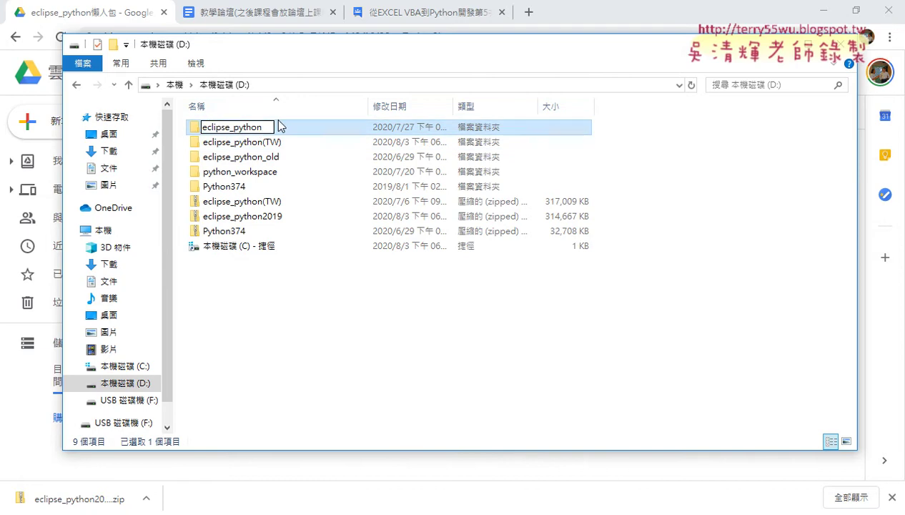
type("_old2")
key("Return")
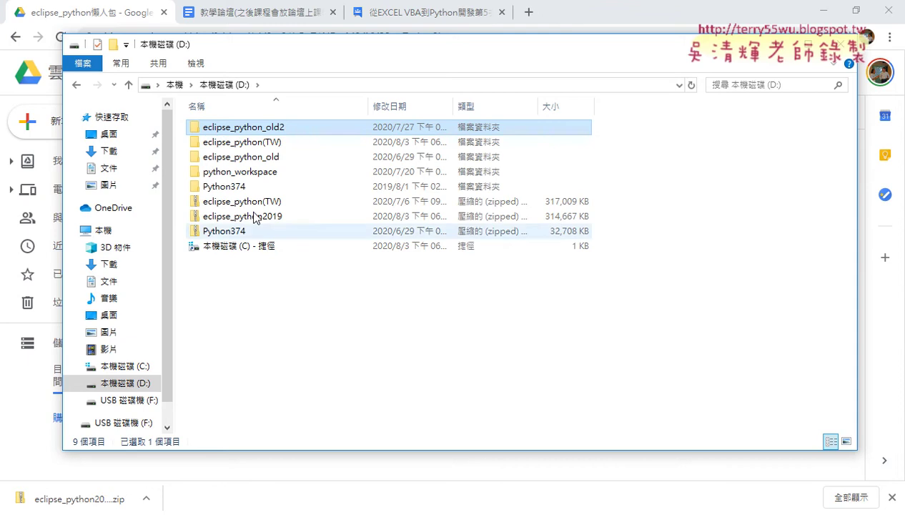
Step: Extract eclipse_python2019.zip with Extract All directly into D:\ instead of a subfolder
left_click(270, 218)
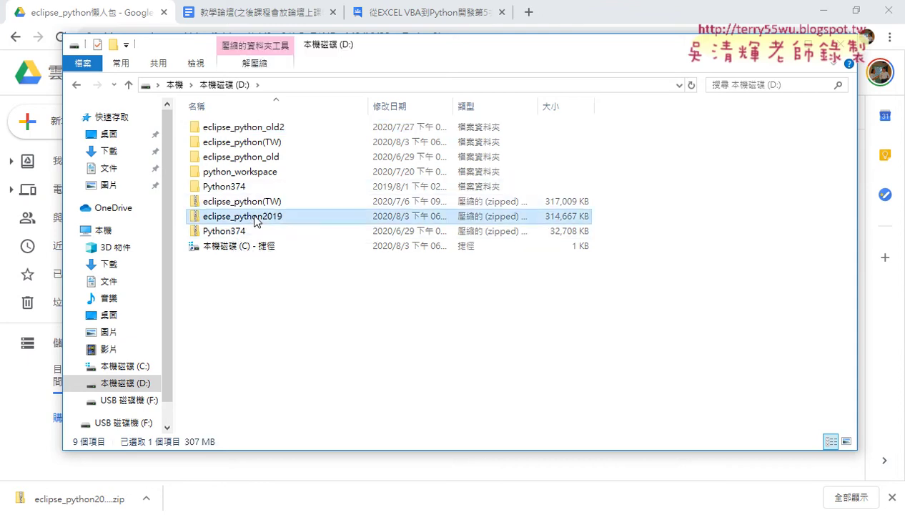
right_click(256, 215)
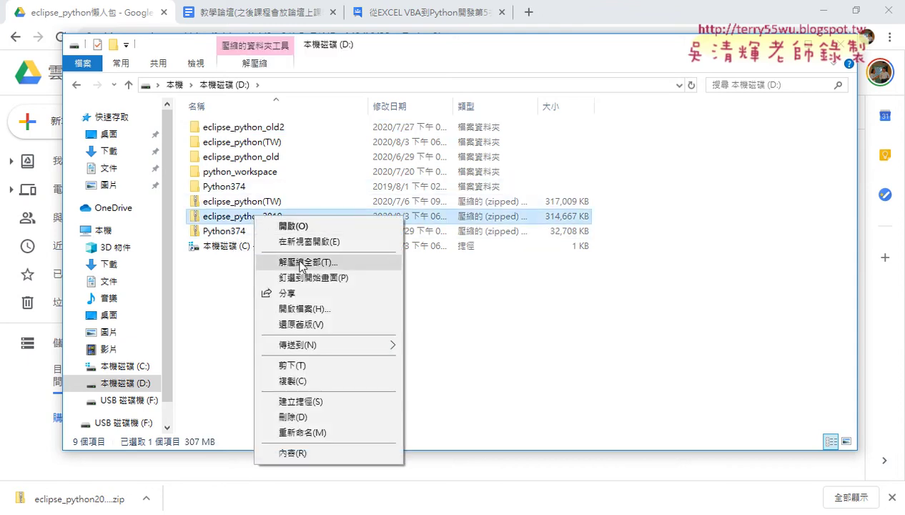
left_click(301, 262)
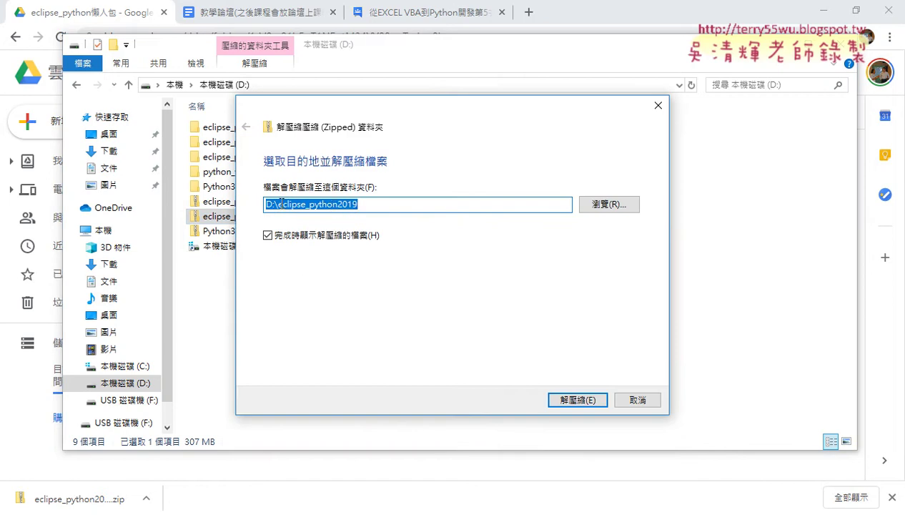
left_click_drag(278, 204, 358, 205)
key("BackSpace")
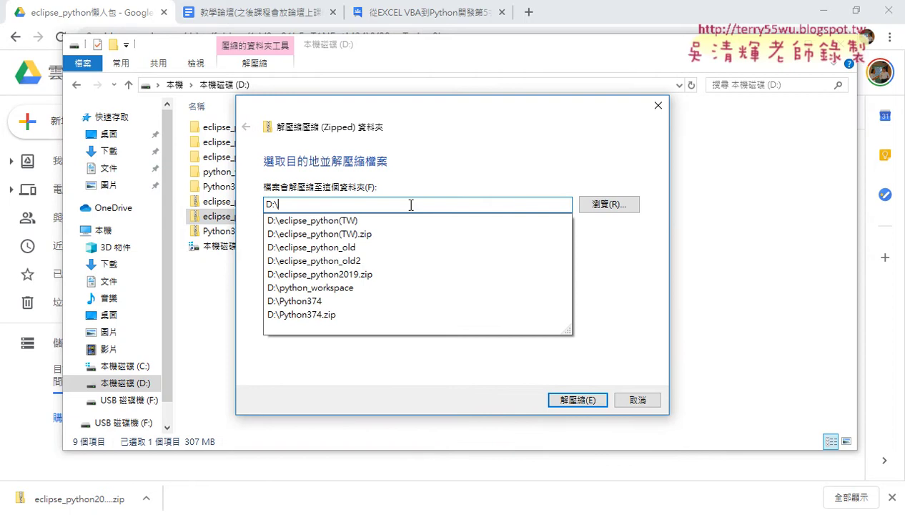
left_click(411, 205)
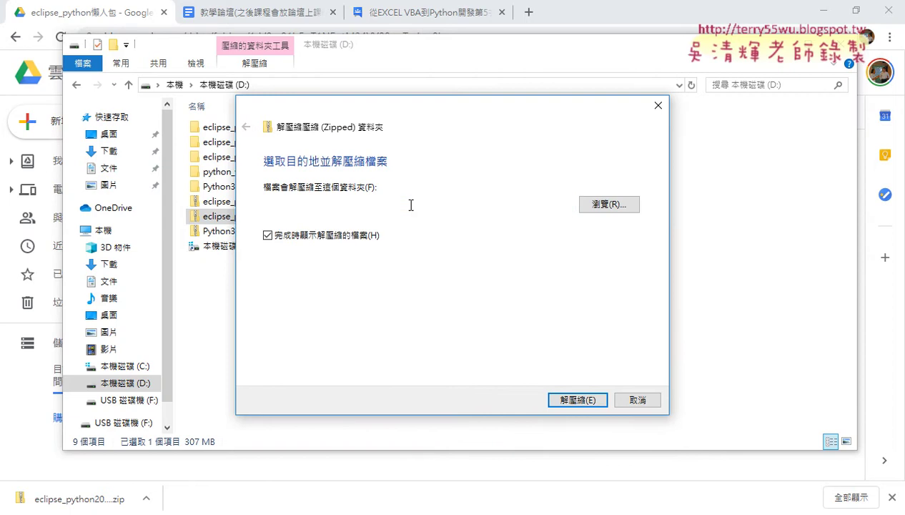
left_click(580, 405)
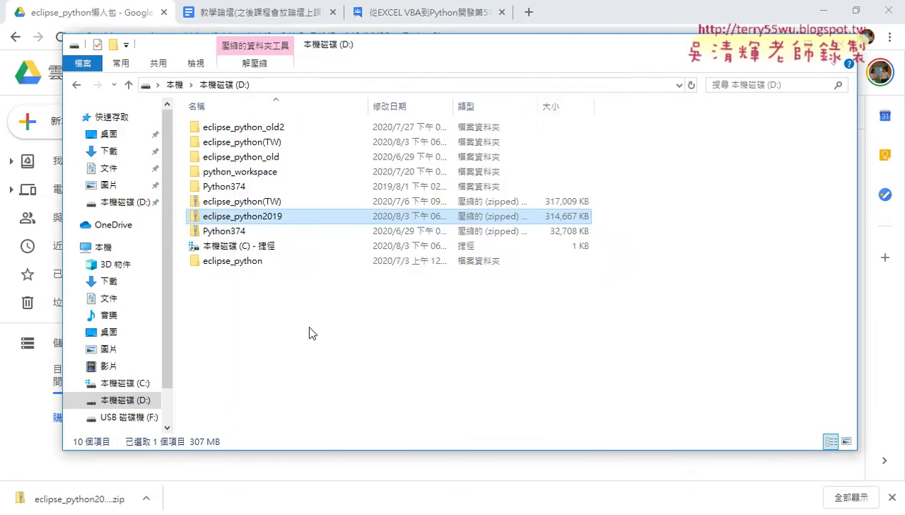
Step: Open the extracted eclipse_python folder on D: and select the eclipse configuration file
double_click(250, 261)
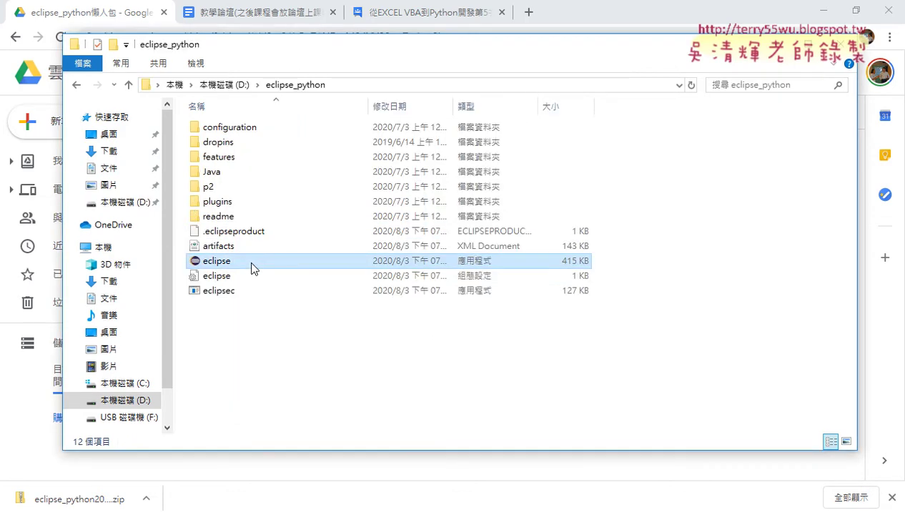
left_click(218, 279)
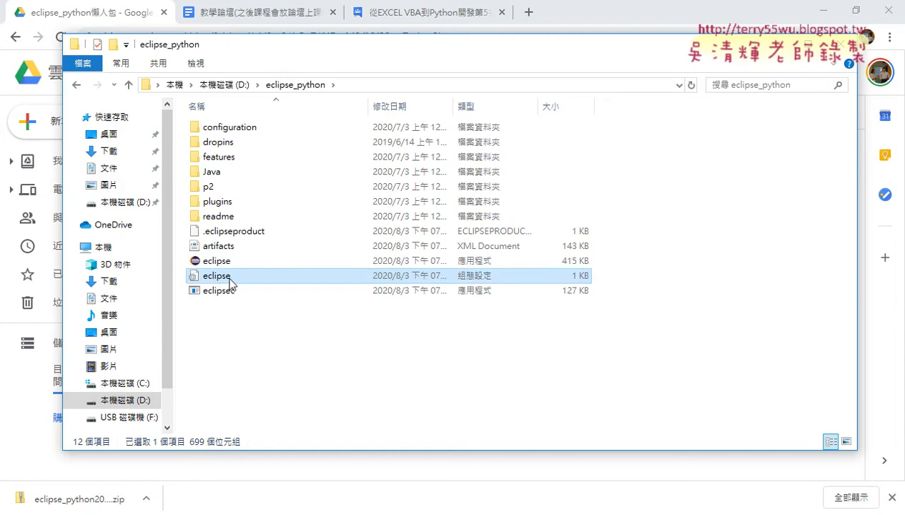
Step: Mark the Java folder and the eclipse configuration file with red annotations, then clear them
left_click(211, 172)
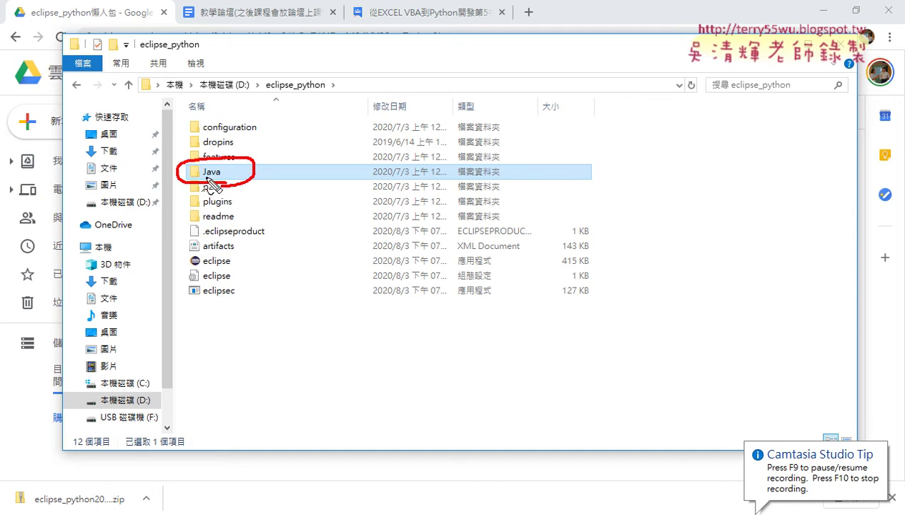
mouse_move(148, 154)
left_mouse_down()
mouse_move(163, 188)
mouse_move(185, 147)
left_mouse_up()
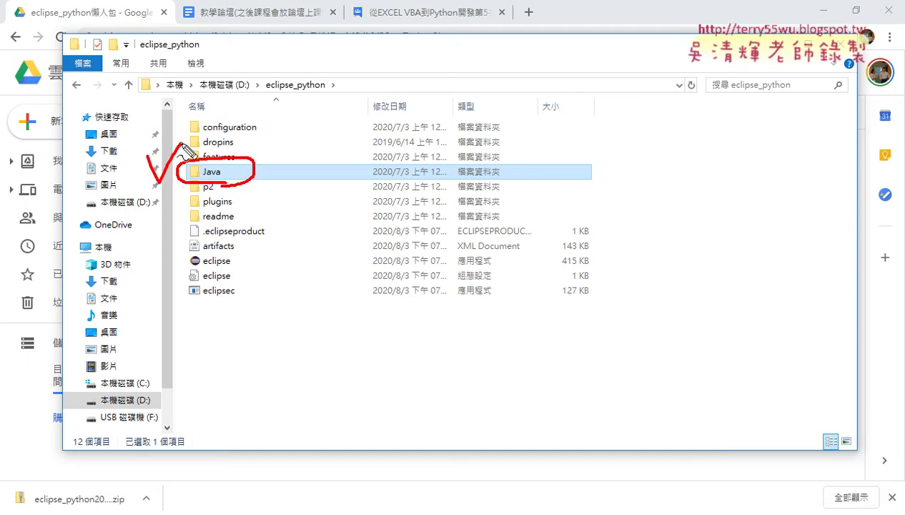
mouse_move(236, 286)
left_mouse_down()
mouse_move(170, 269)
mouse_move(248, 273)
mouse_move(242, 288)
left_mouse_up()
key("Escape")
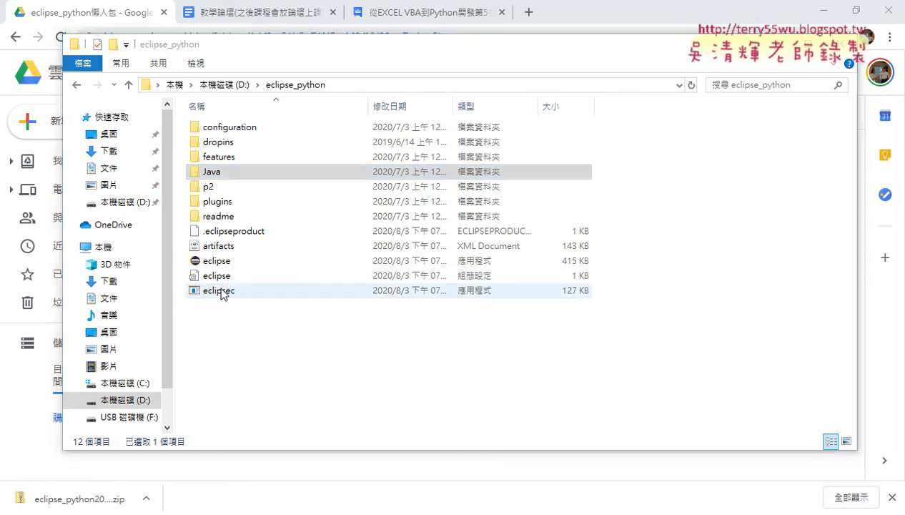
Step: Run eclipse.exe past the security warning, dismiss the missing-JRE error, and select eclipse.ini
double_click(221, 260)
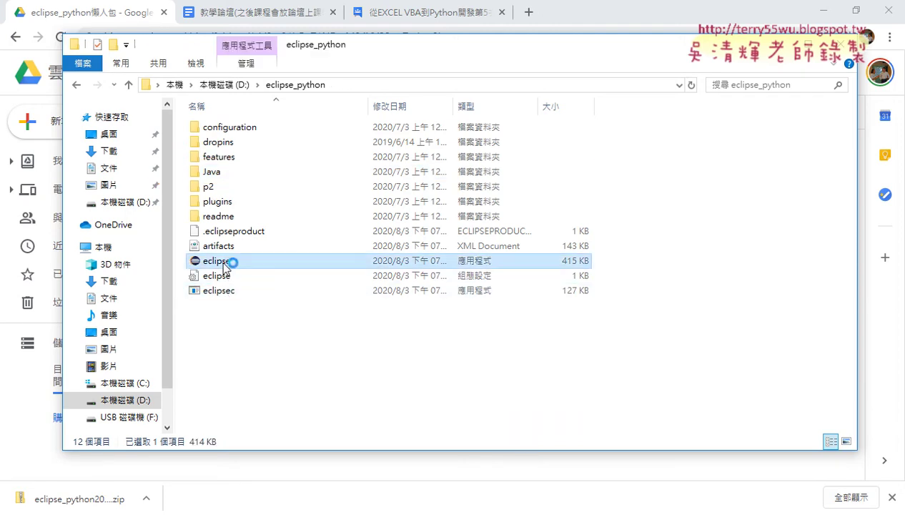
left_click(498, 284)
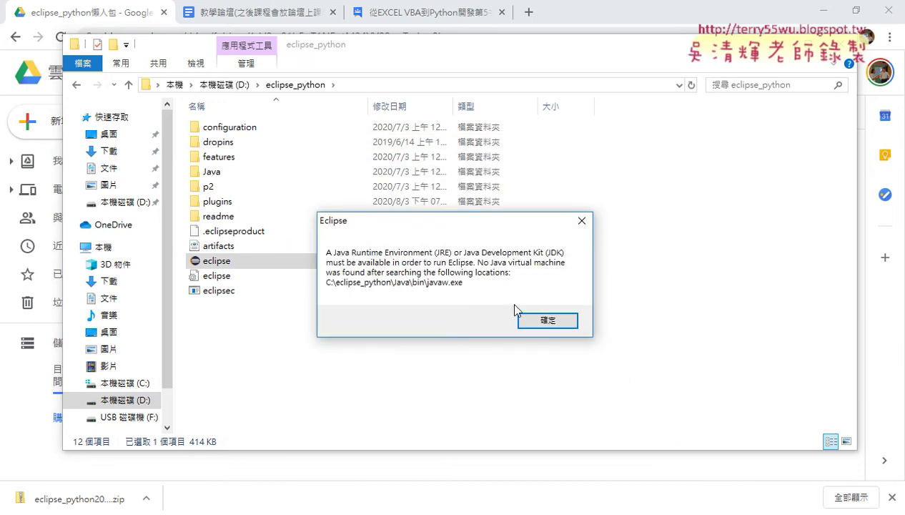
left_click(521, 320)
left_click(228, 278)
Step: Edit eclipse.ini in Notepad so the -vm path reads D:\eclipse_python\Java\bin\javaw.exe, and save it
right_click(228, 277)
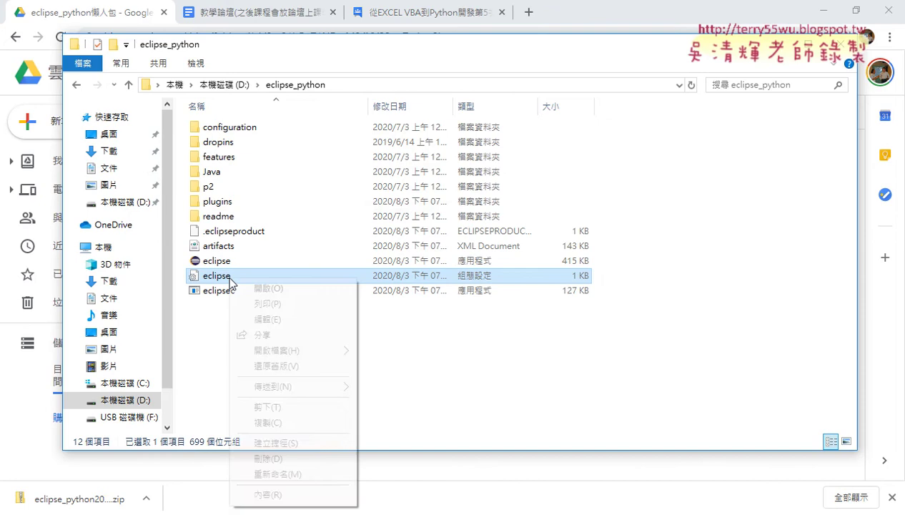
left_click(270, 321)
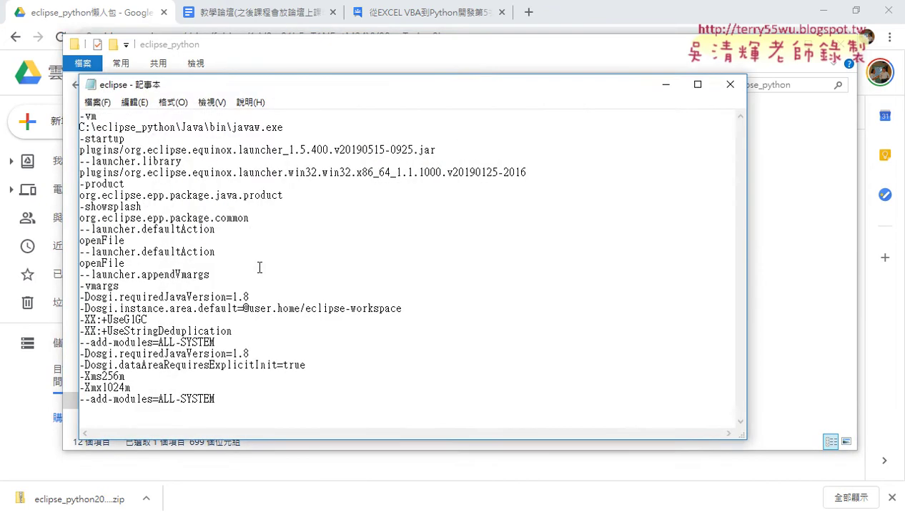
left_click_drag(252, 88, 475, 83)
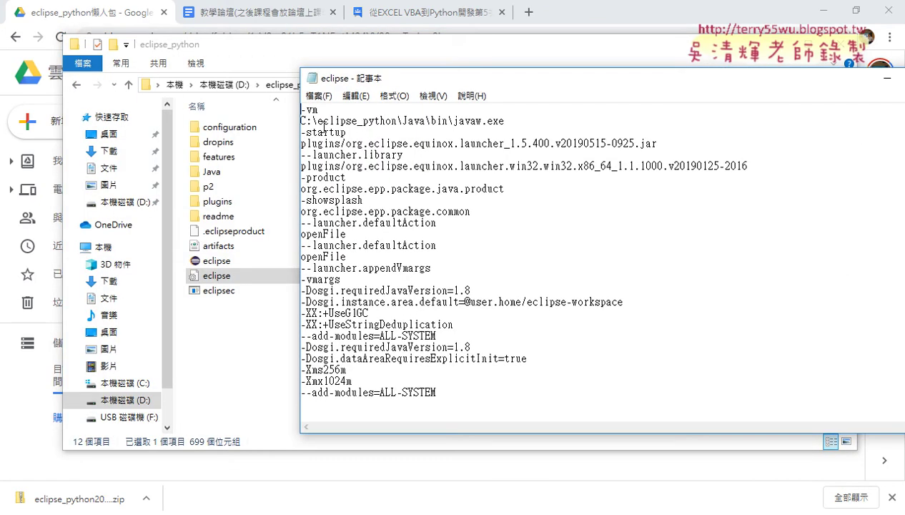
left_click_drag(307, 122, 298, 121)
type("D")
double_click(310, 78)
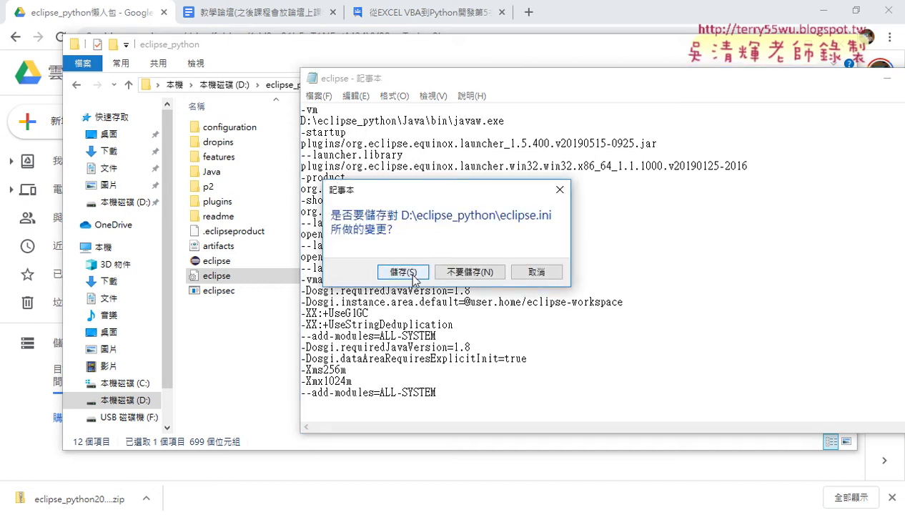
left_click(414, 279)
Step: Run eclipse.exe past the warning and confirm the python_workspace folder exists on drive D
double_click(242, 262)
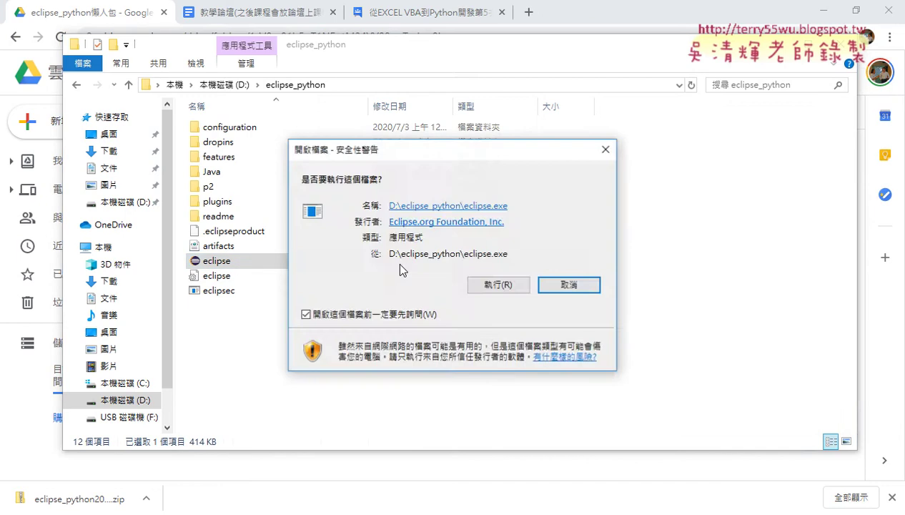
left_click(496, 284)
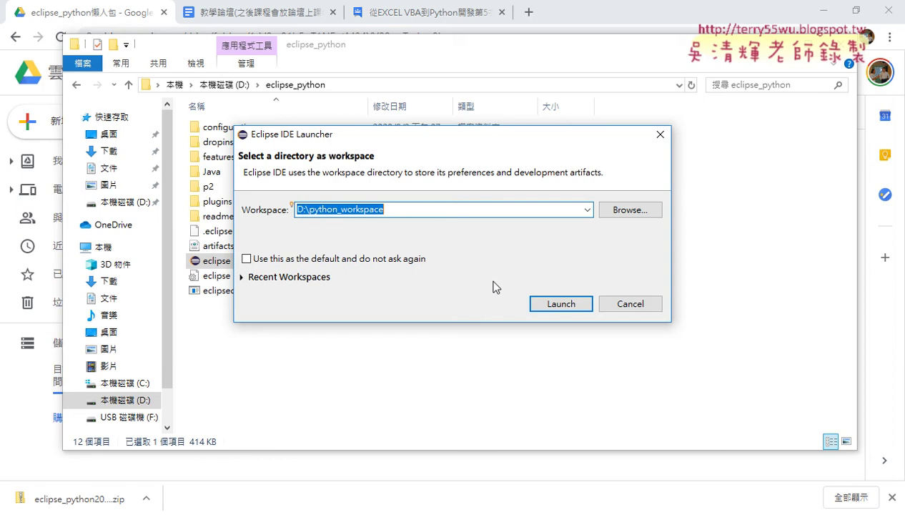
left_click_drag(418, 140, 427, 273)
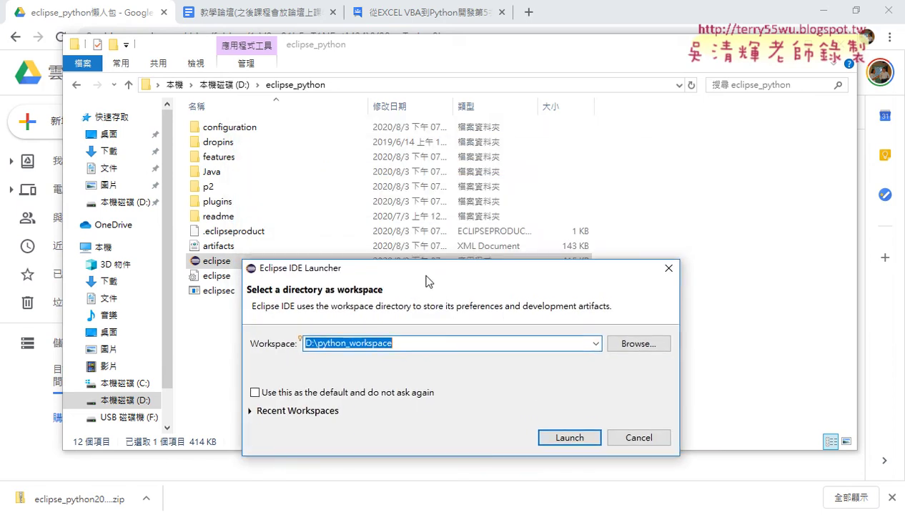
left_click(224, 84)
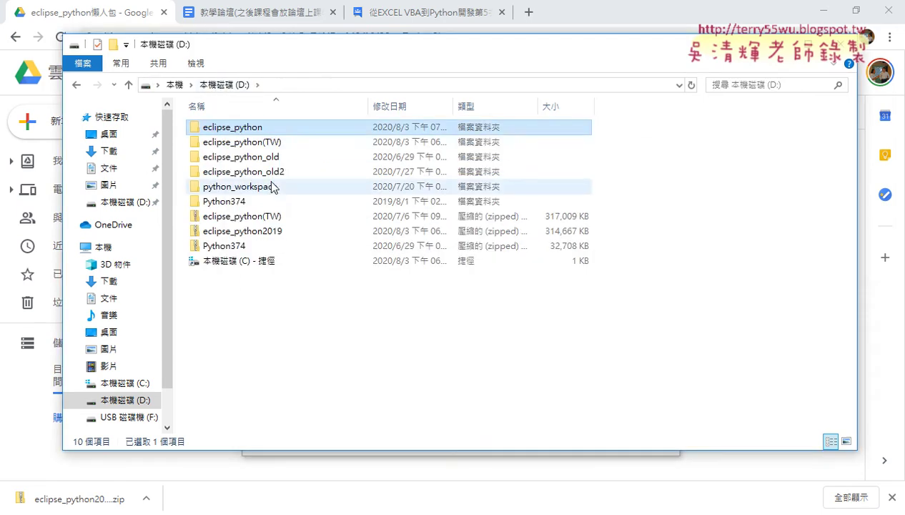
left_click(271, 189)
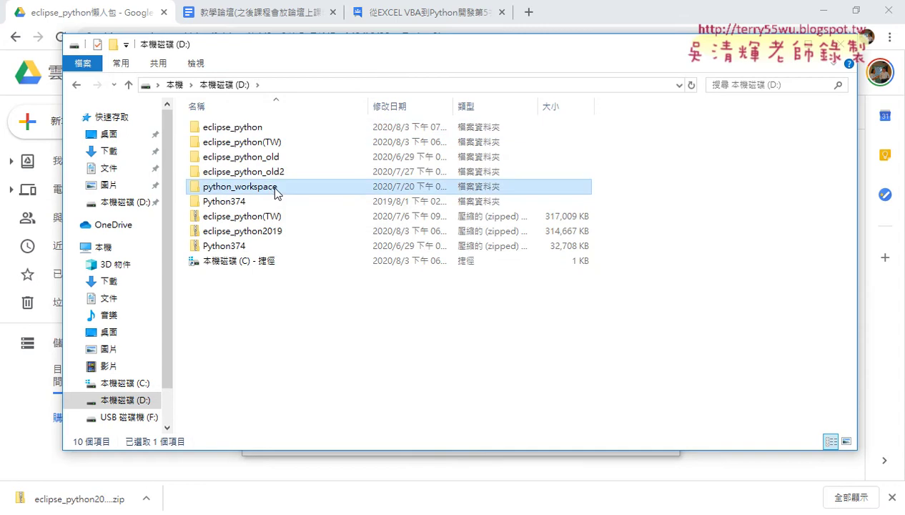
key("alt+Tab")
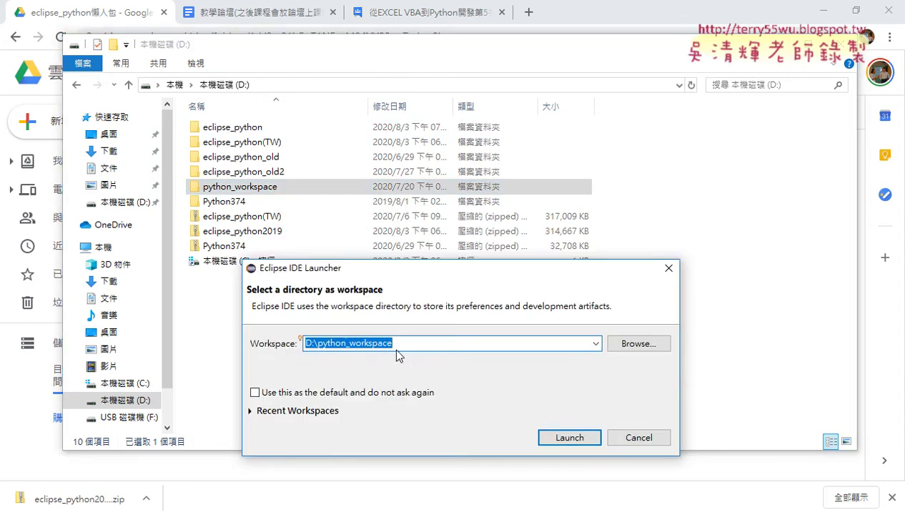
Step: Launch Eclipse on D:\python_workspace, allow Java through the firewall, and postpone the PyDev message
left_click(581, 437)
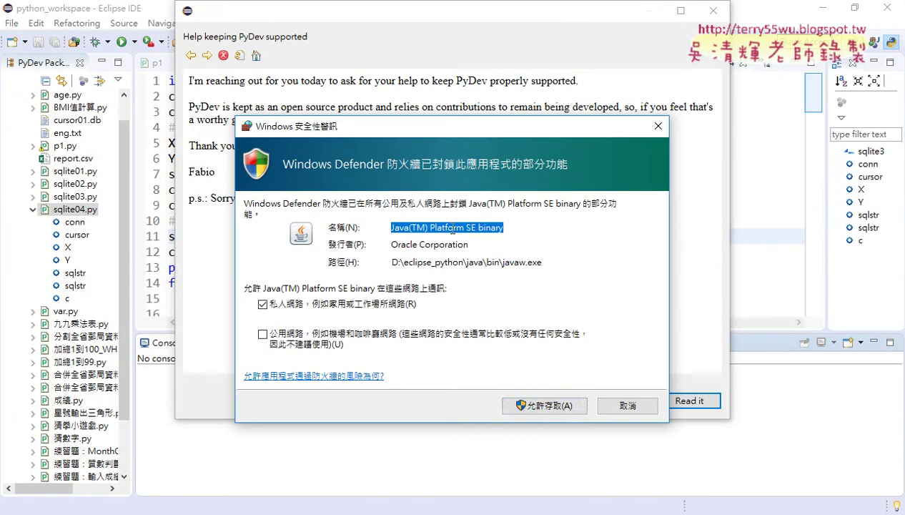
left_click(541, 406)
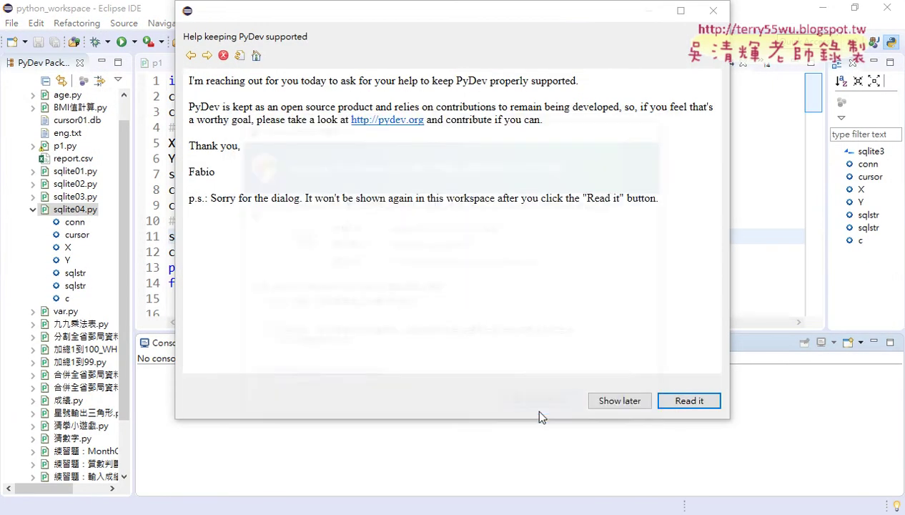
left_click(622, 404)
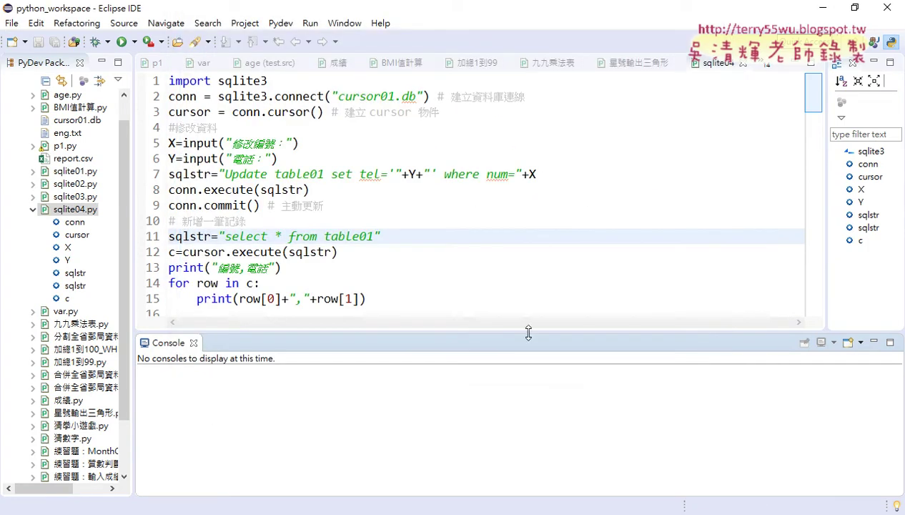
Step: Enlarge the sqlite04.py editor, collapse its project tree entry, and place the cursor on line 10
left_click_drag(528, 332, 527, 406)
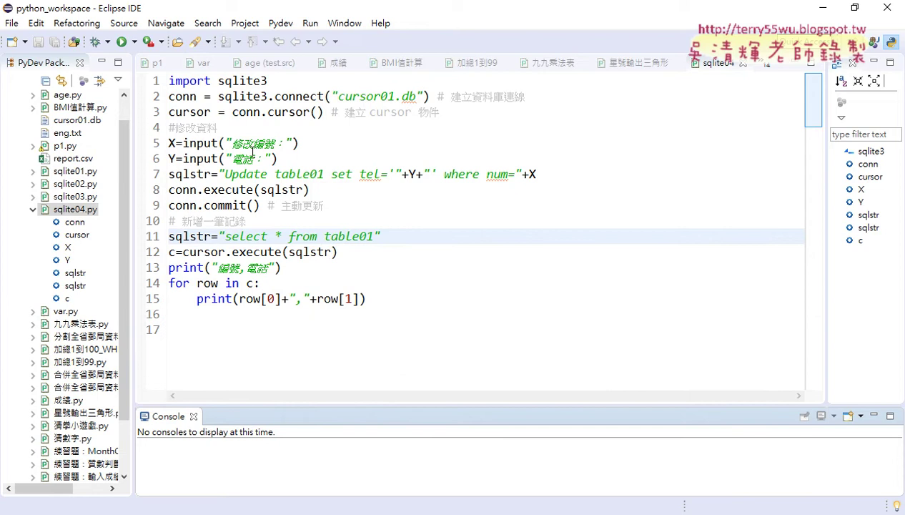
left_click(251, 152)
scroll(121, 170, "up", 1)
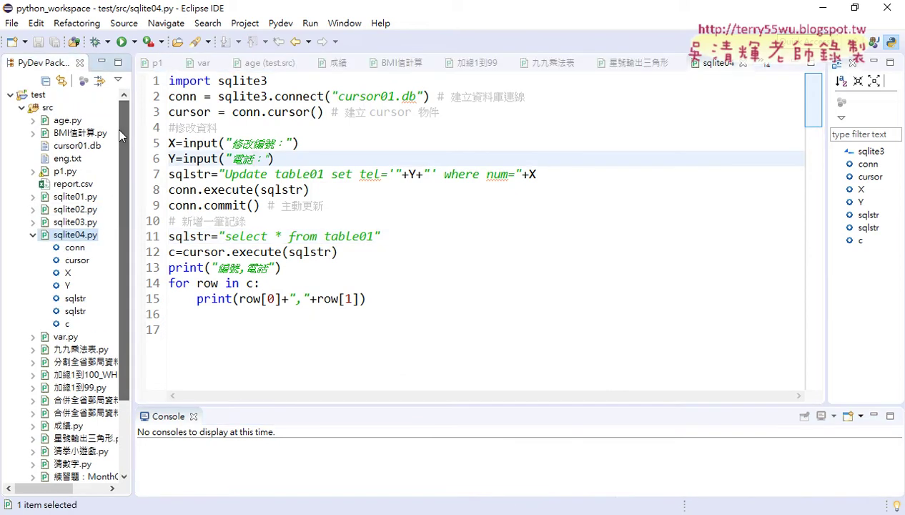
left_click(32, 234)
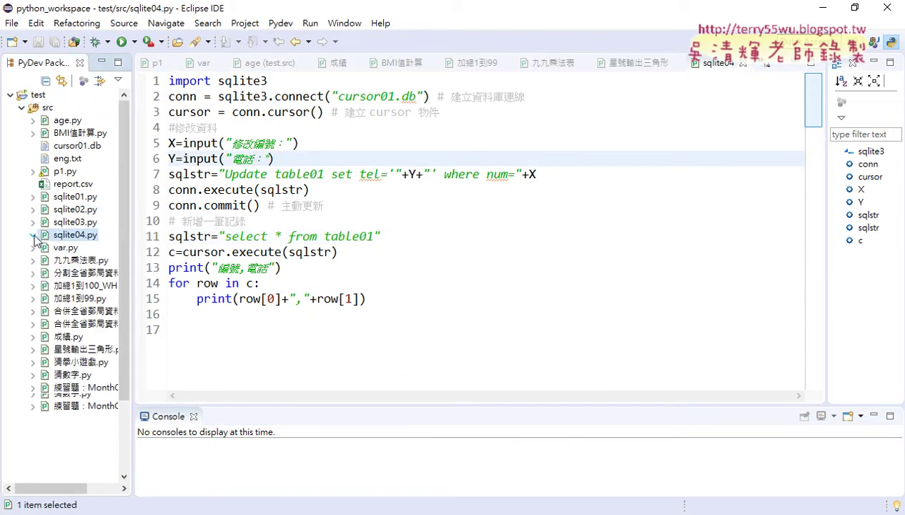
left_click(225, 221)
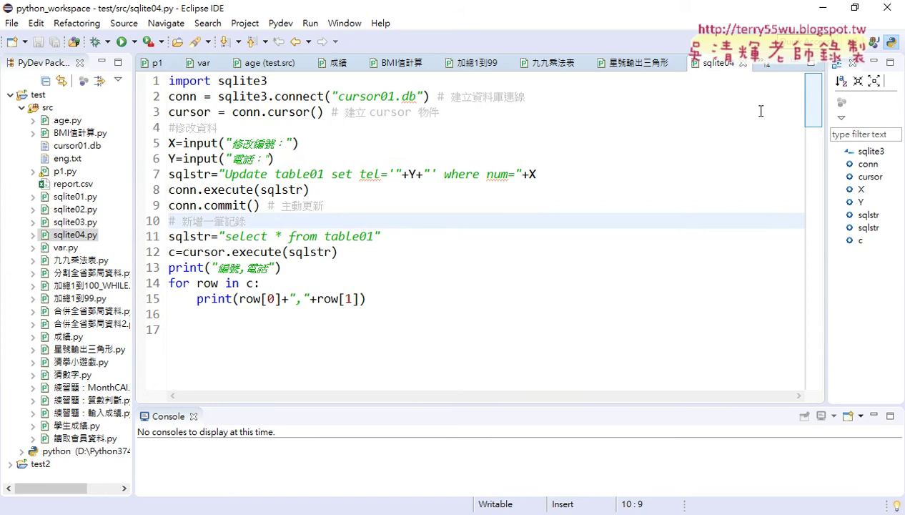
Step: Open Preferences at PyDev > Interpreters > Python Interpreter to view the configured interpreter
left_click(343, 25)
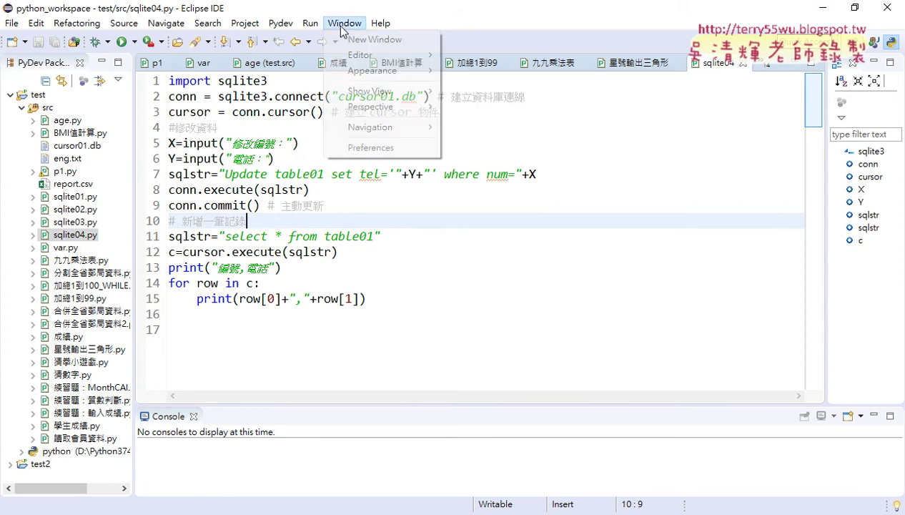
left_click(387, 149)
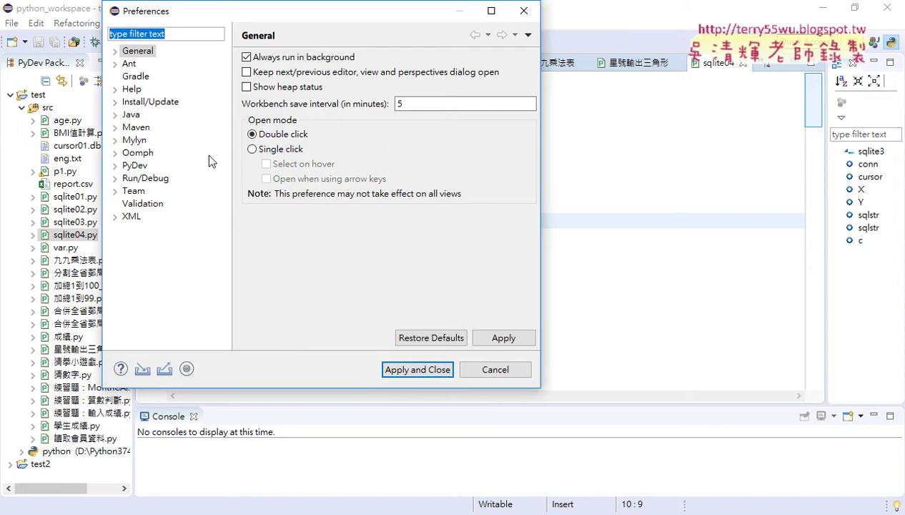
left_click(116, 166)
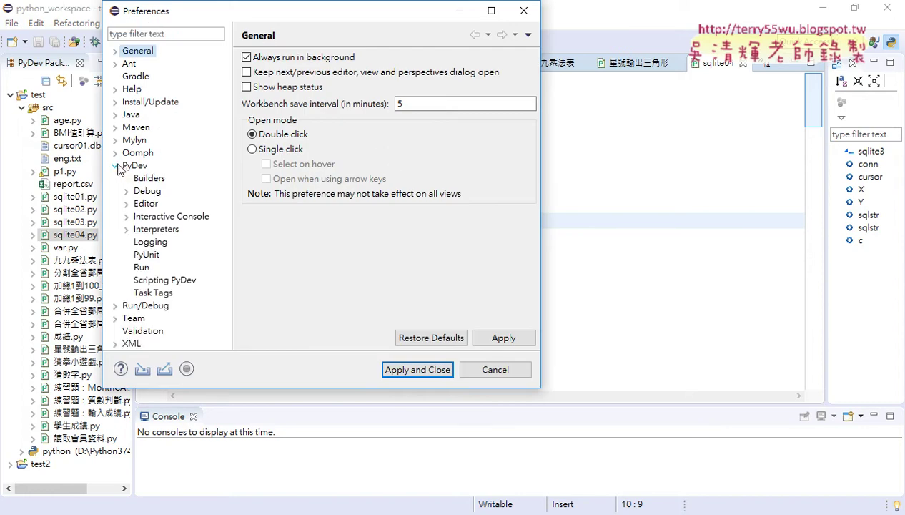
left_click(126, 228)
left_click(178, 268)
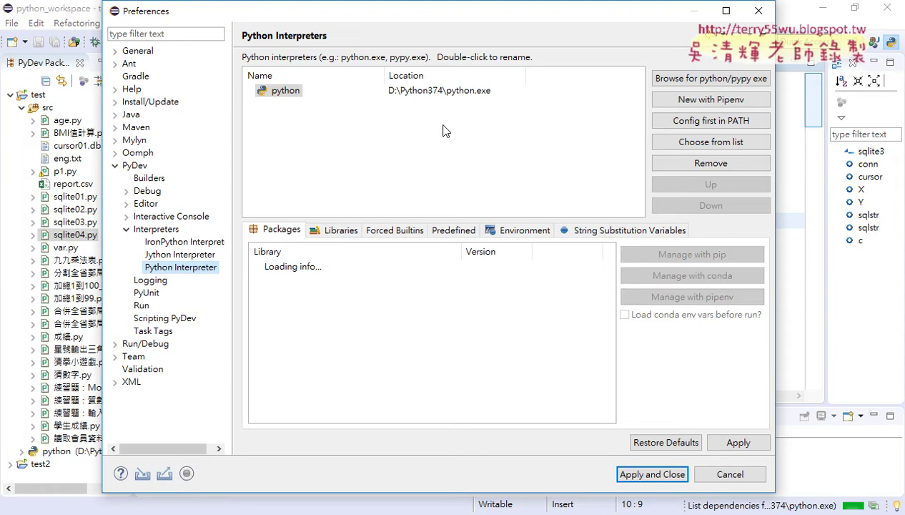
Step: Highlight that project test uses the interpreter at D:\Python374\python.exe, then return to General
left_click_drag(283, 14, 383, 75)
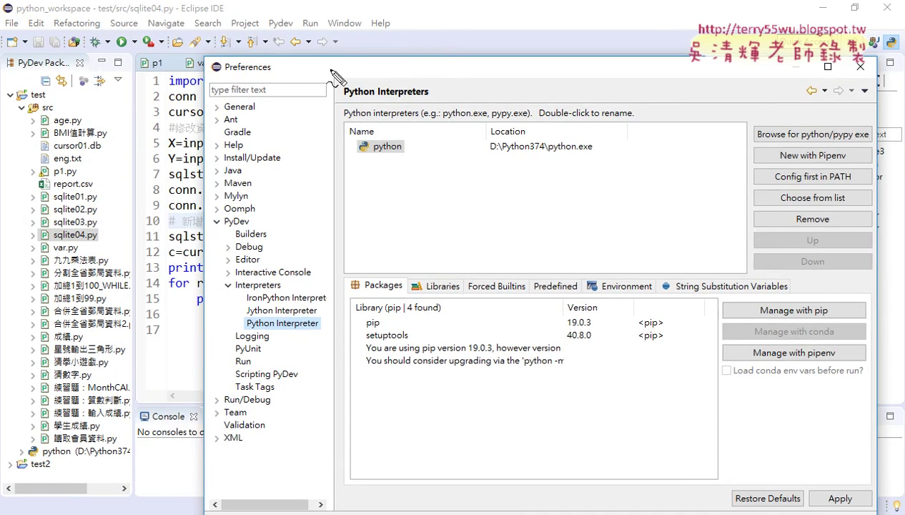
mouse_move(40, 107)
left_mouse_down()
mouse_move(57, 100)
mouse_move(343, 147)
mouse_move(327, 160)
left_mouse_up()
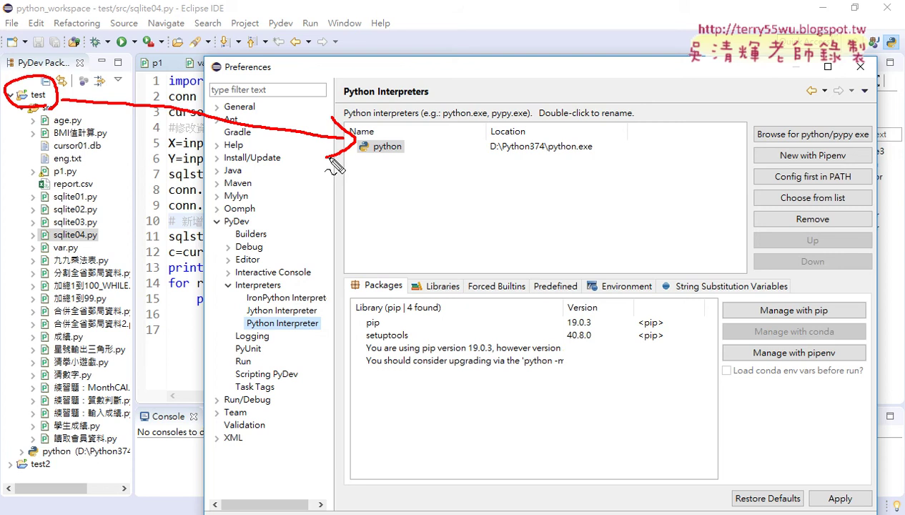
left_click_drag(495, 154, 597, 157)
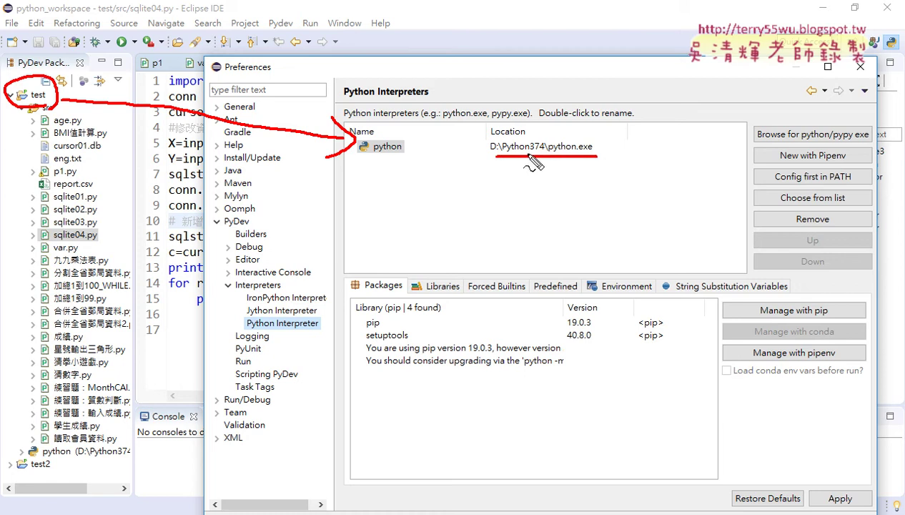
left_click_drag(502, 151, 593, 155)
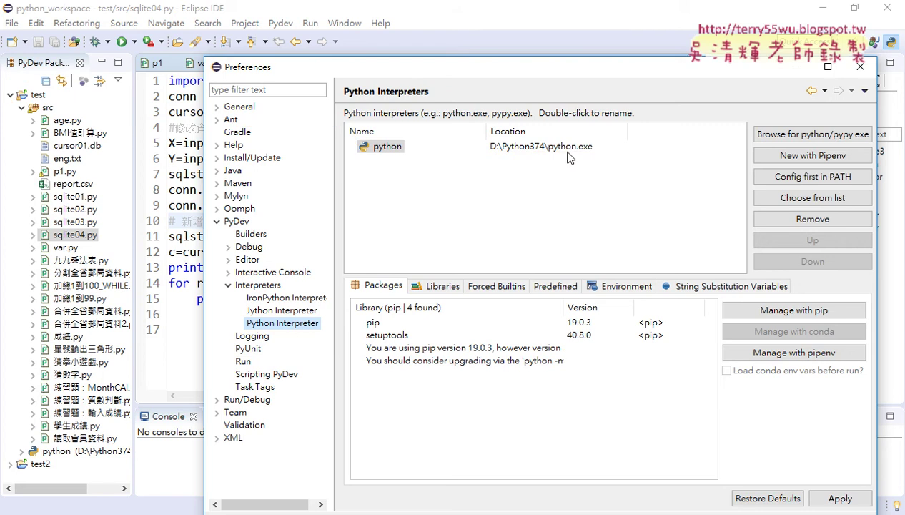
left_click(239, 107)
Step: Open General > Workspace to review D:\python_workspace, UTF-8 encoding and Windows line delimiters
left_click(216, 106)
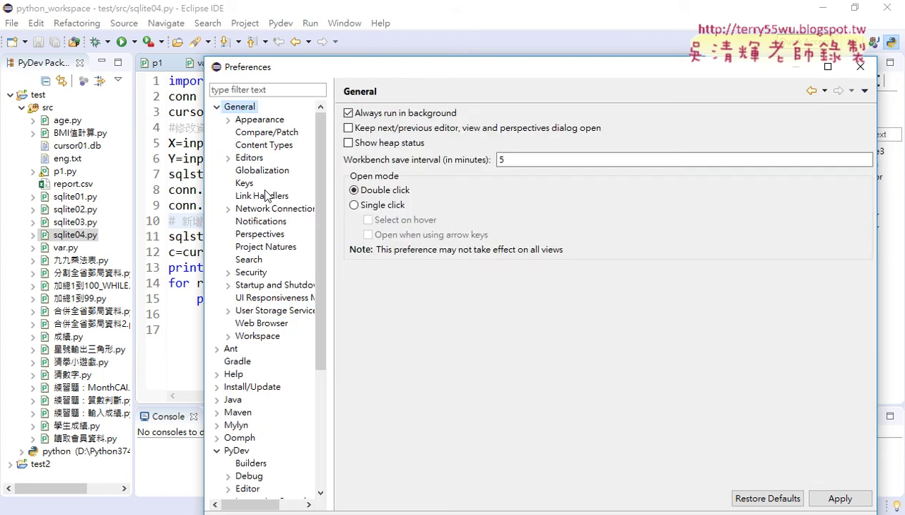
left_click(272, 337)
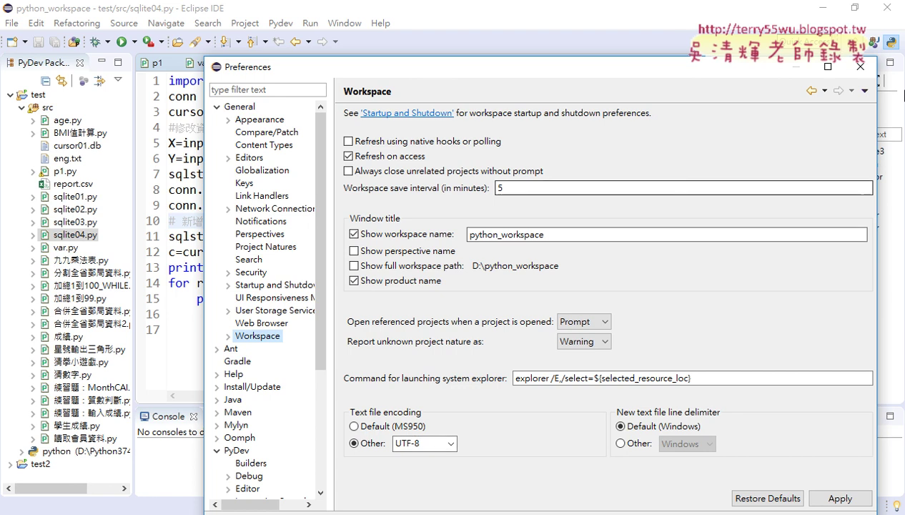
Step: Close Preferences, returning to the sqlite04.py SQLite code in the editor
left_click(860, 66)
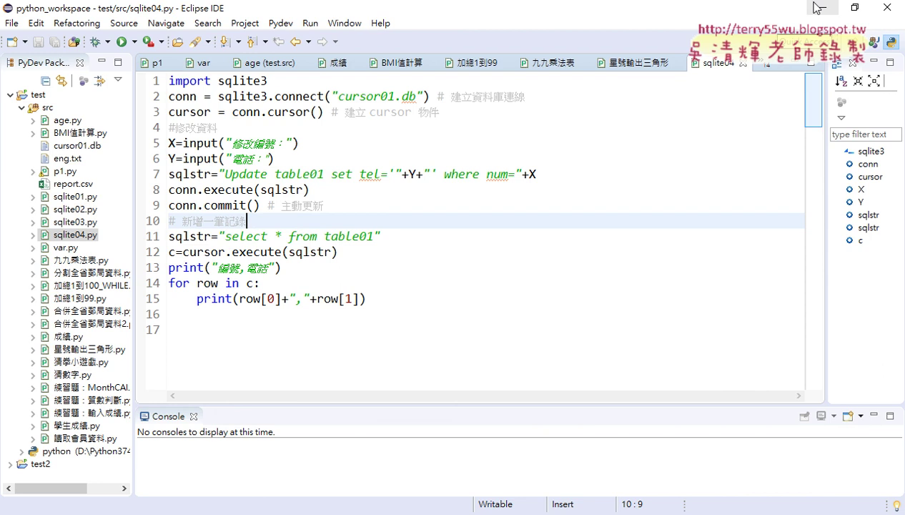